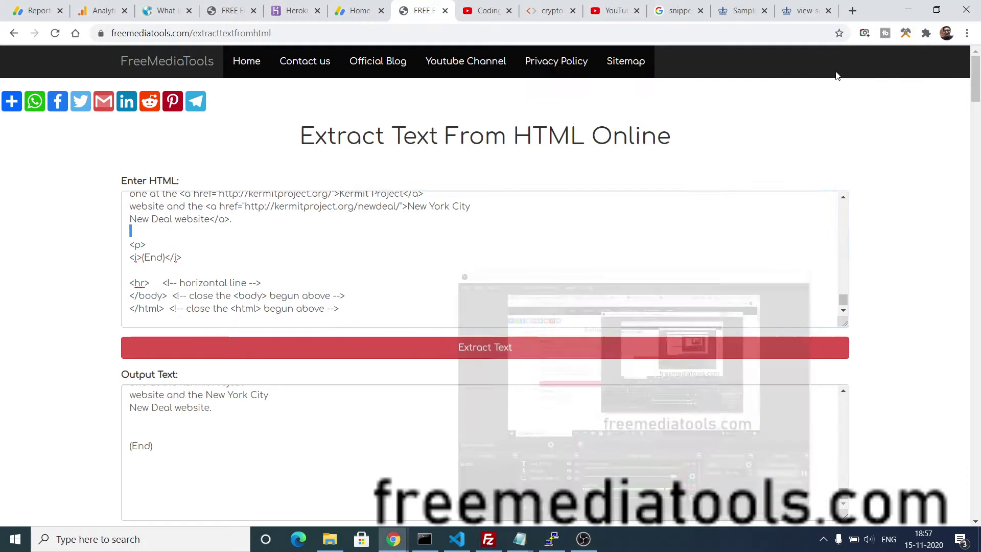
# - Reload the Extract Text From HTML page so the Enter HTML and Output Text fields are empty
pyautogui.tripleClick(404, 134)
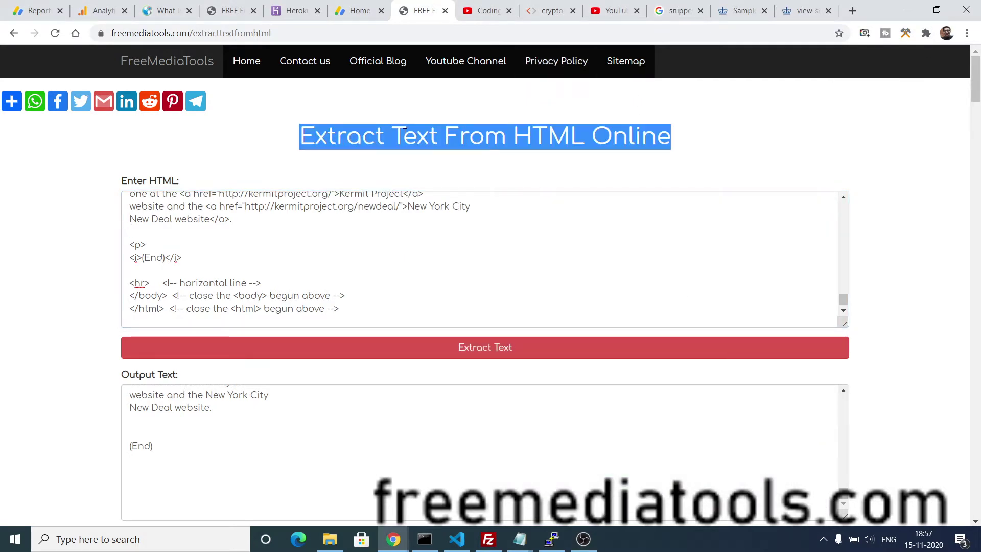
pyautogui.click(254, 34)
pyautogui.press('Return')
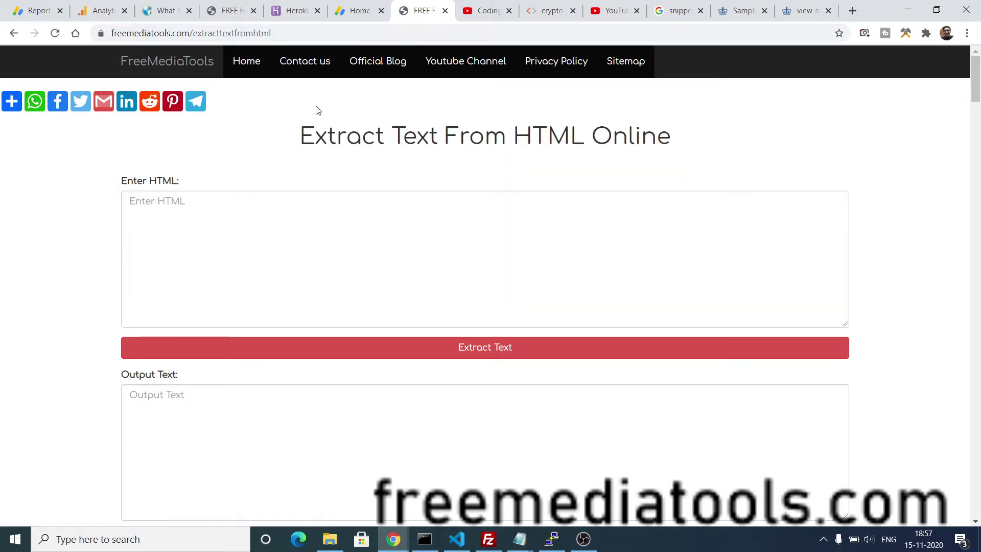
pyautogui.moveTo(301, 134); pyautogui.dragTo(695, 150)
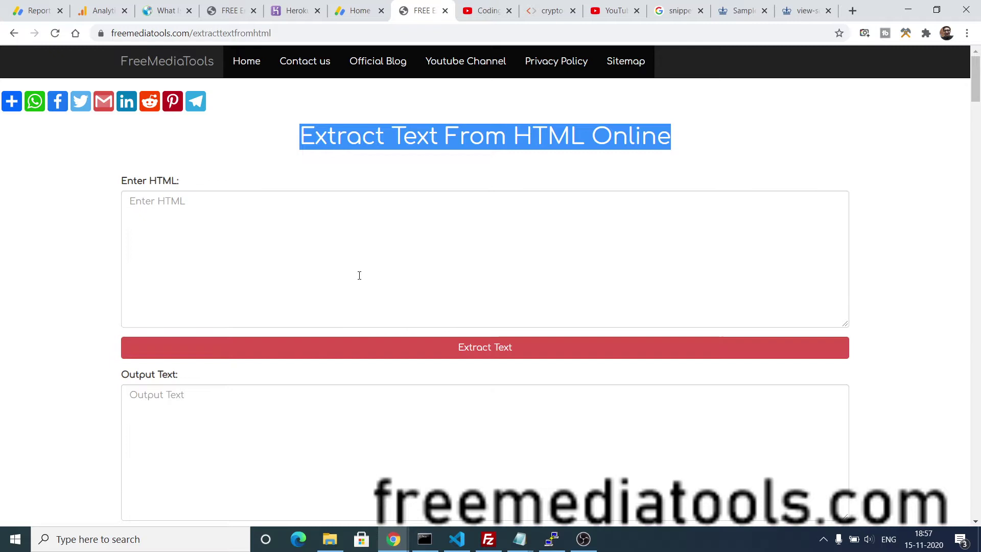
# - Enter a one-line <p> paragraph of HTML, extract it, and select the text in both fields
pyautogui.click(349, 264)
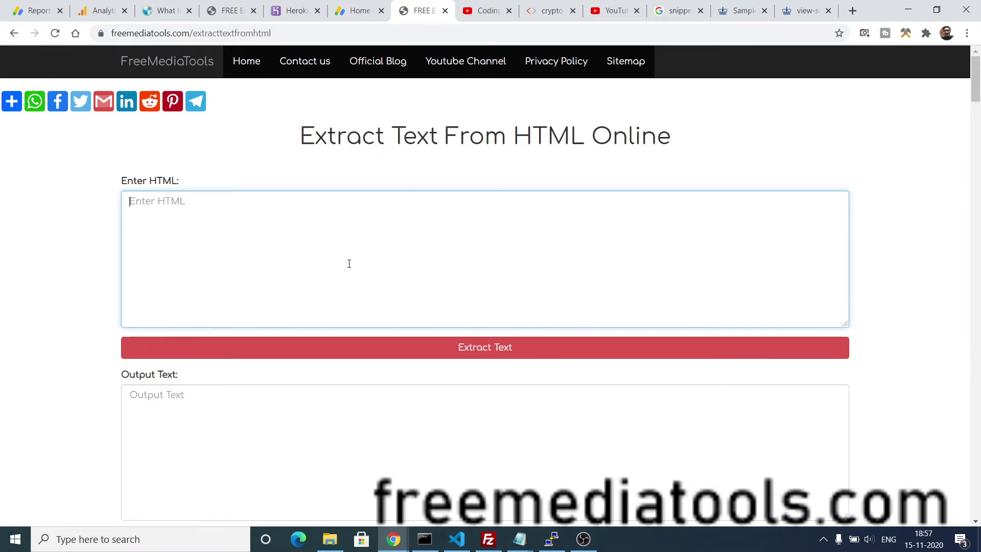
pyautogui.write('<p>ddf')
pyautogui.write('ddfdfdfdfdfdf')
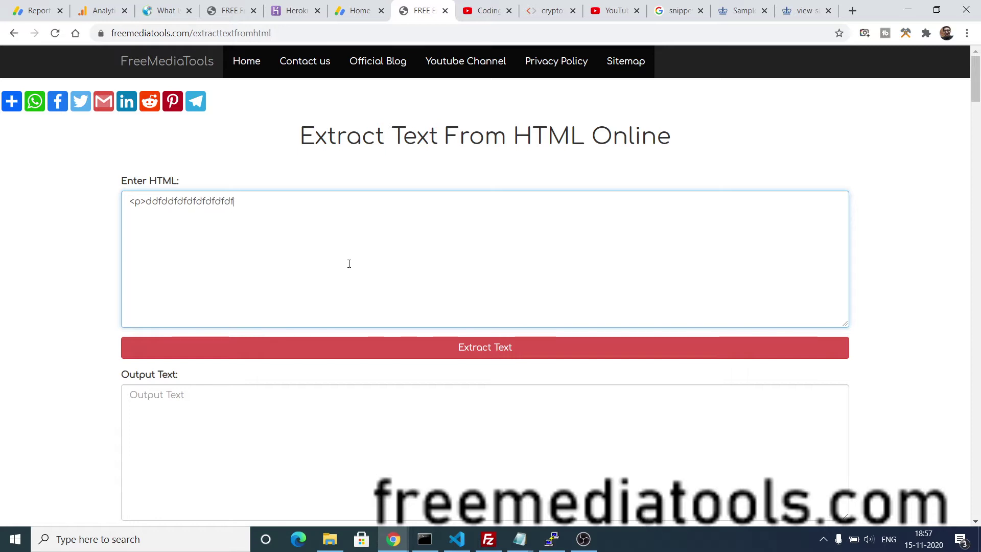
pyautogui.write('df</p')
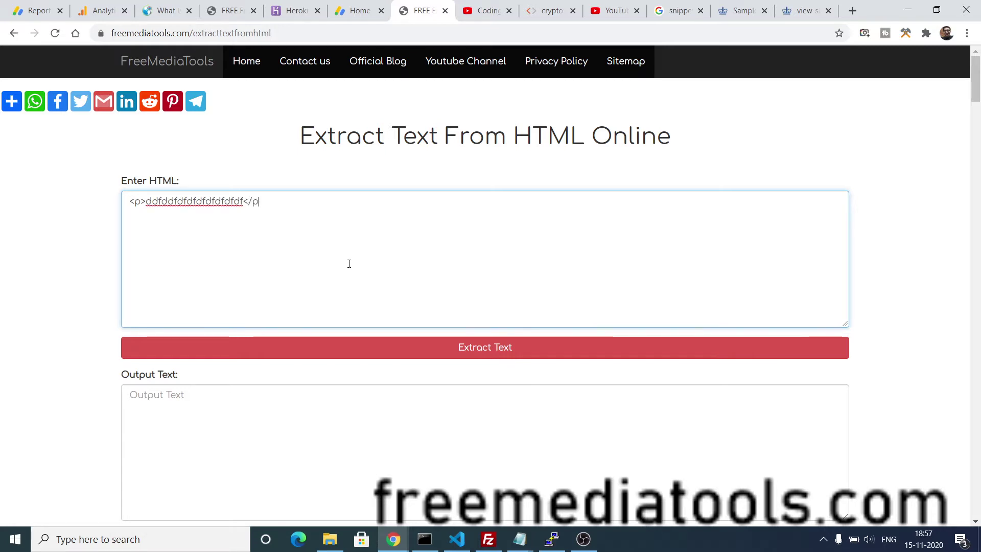
pyautogui.write('>')
pyautogui.click(332, 351)
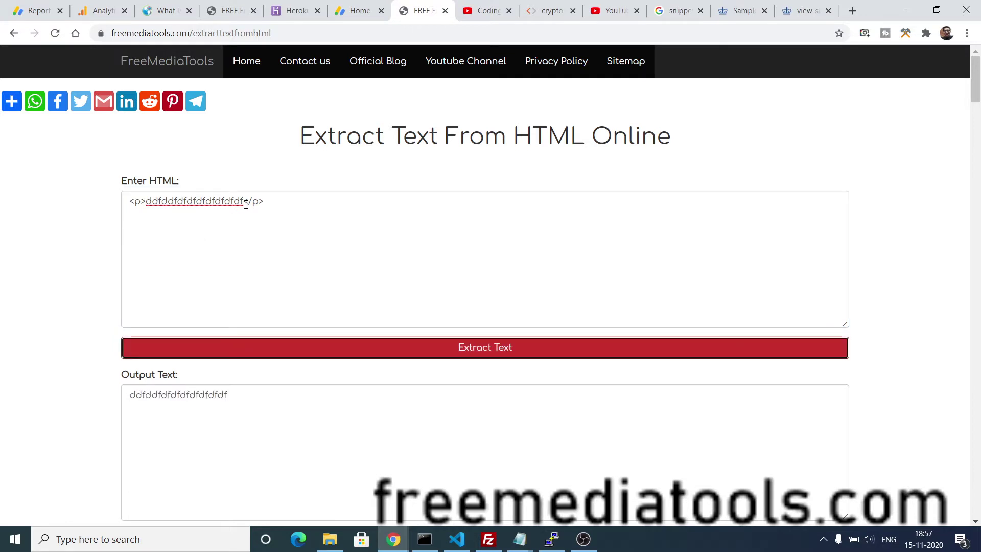
pyautogui.moveTo(245, 202); pyautogui.dragTo(148, 206)
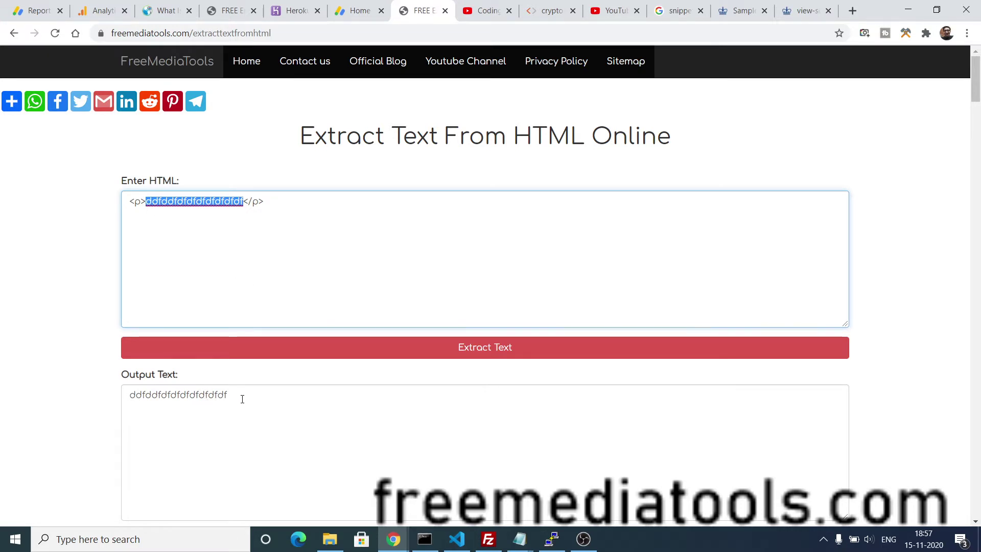
pyautogui.moveTo(242, 398); pyautogui.dragTo(107, 401)
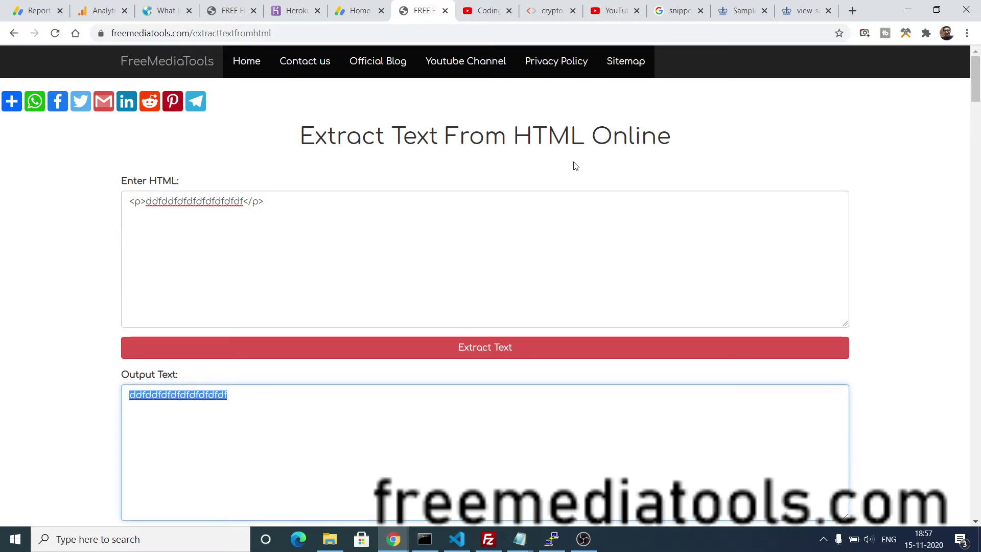
# - Add an <h1> heading line below the paragraph, extract both lines, and select the HTML
pyautogui.click(283, 202)
pyautogui.write('<')
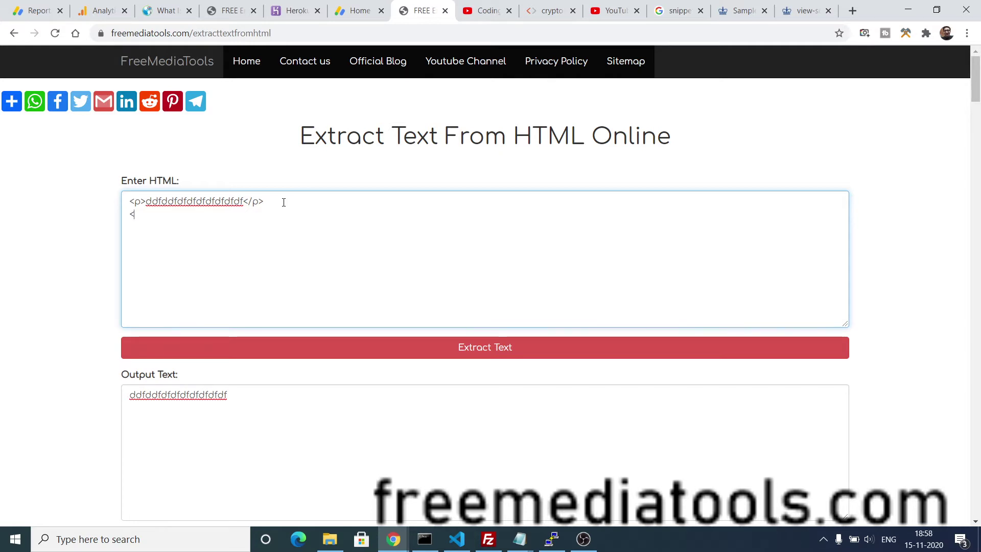
pyautogui.write('h1>')
pyautogui.write('sdfsdfsdfsdf</h')
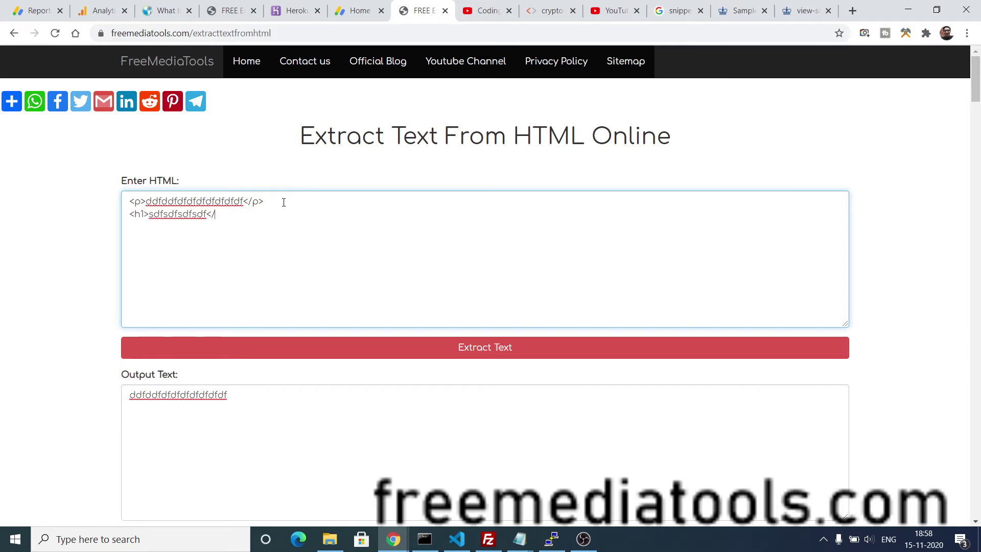
pyautogui.write('1>')
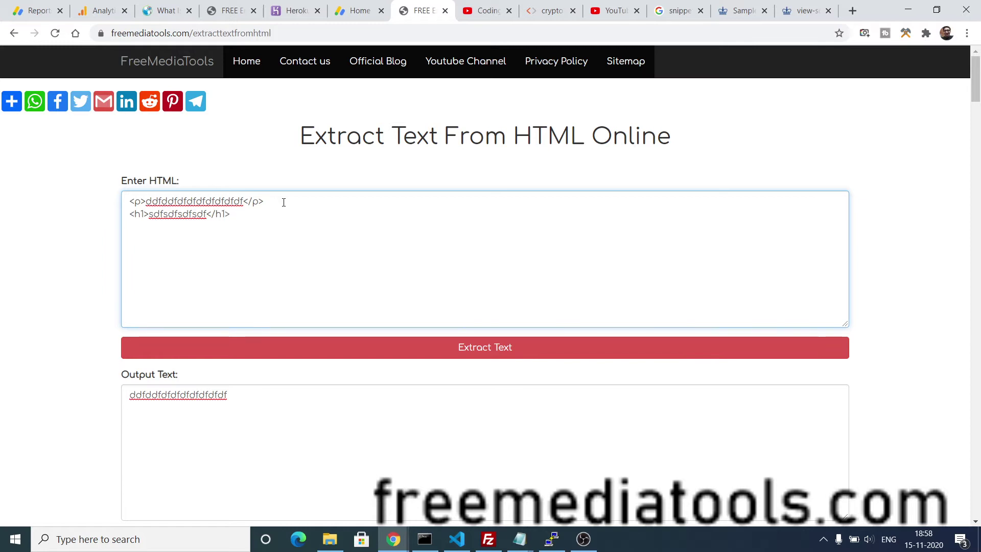
pyautogui.click(364, 355)
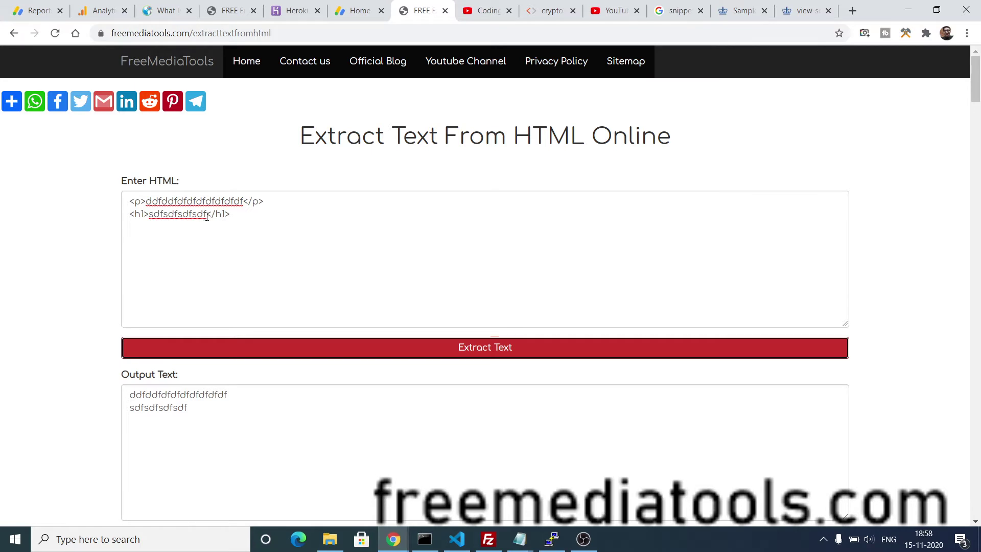
pyautogui.moveTo(241, 216); pyautogui.dragTo(122, 203)
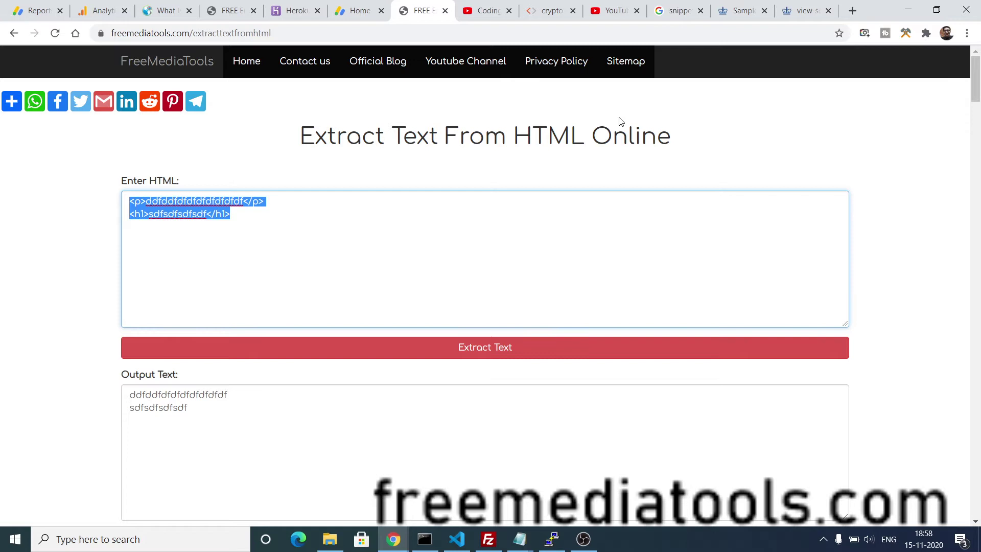
# - View the Sample Web Page's HTML source, select all of it, and return to FreeMediaTools
pyautogui.click(794, 6)
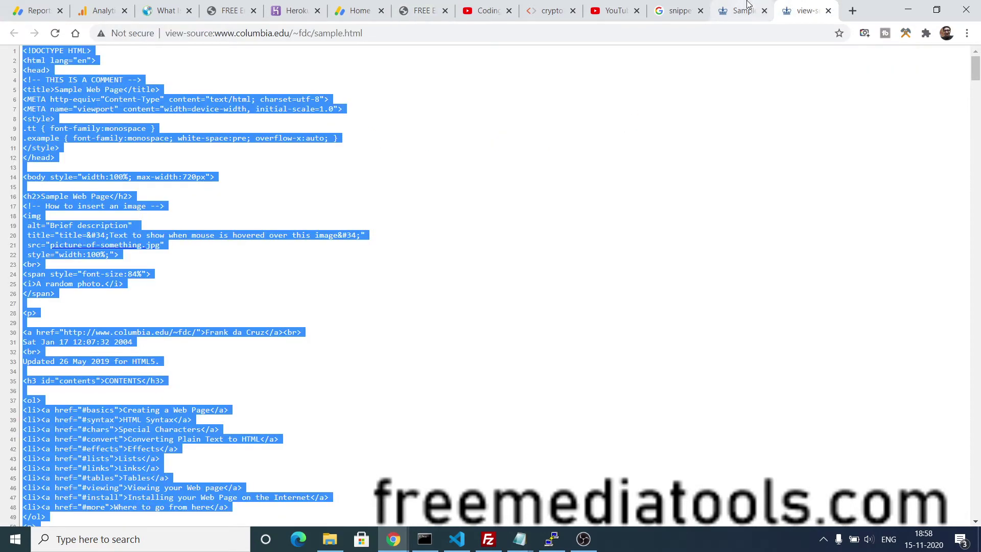
pyautogui.click(748, 5)
pyautogui.rightClick(406, 156)
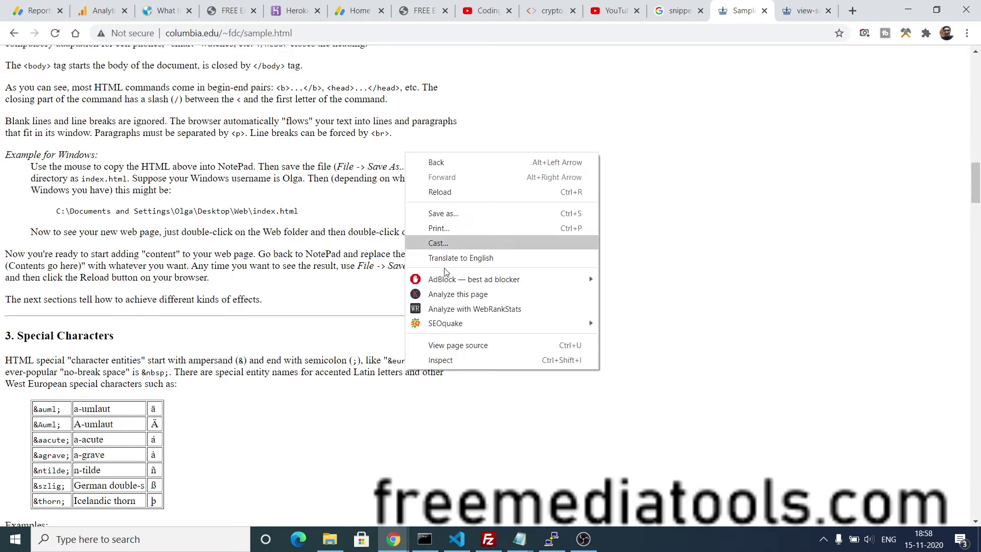
pyautogui.click(433, 348)
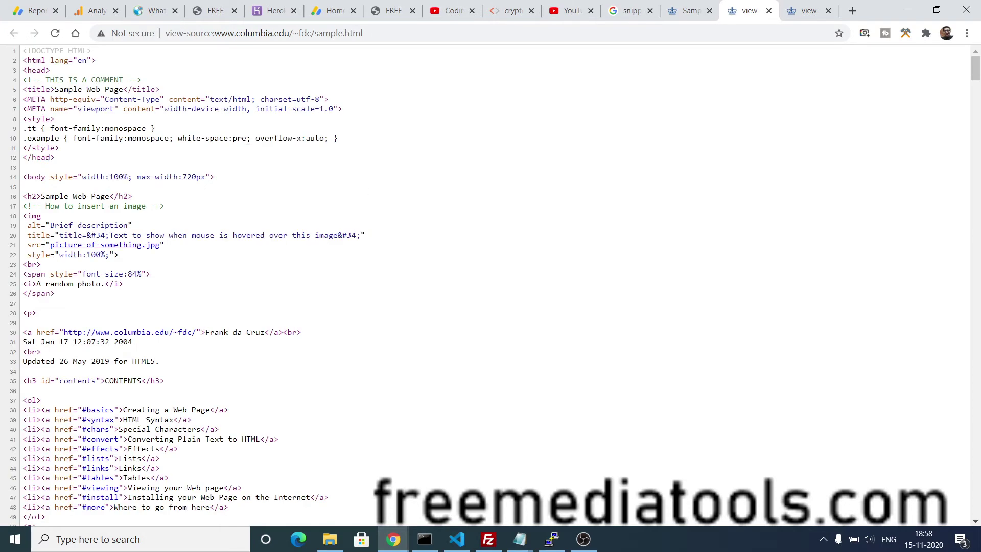
pyautogui.hotkey('ctrl', 'a')
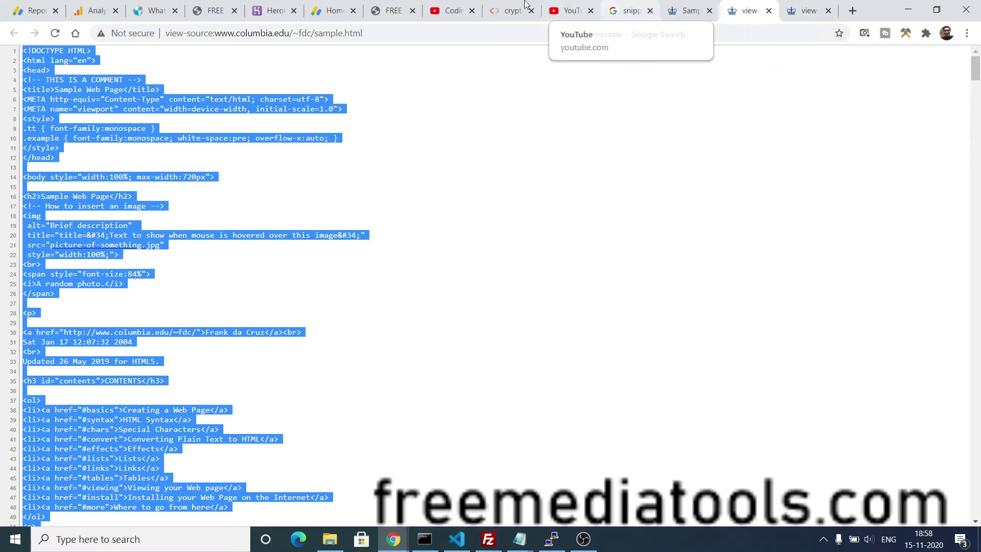
pyautogui.click(393, 10)
# - Delete the <p> and <h1> test lines and paste the sample page's full HTML source
pyautogui.tripleClick(219, 239)
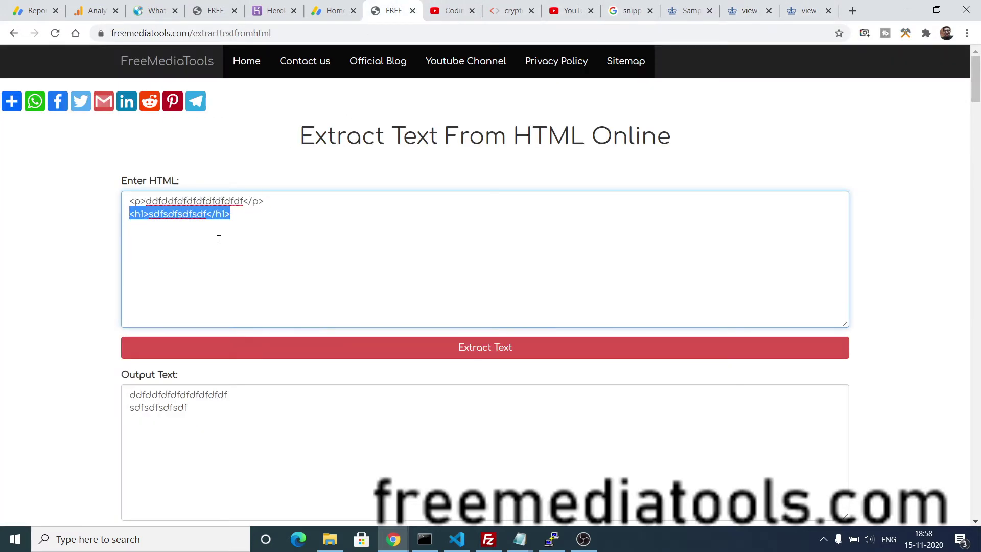
pyautogui.hotkey('ctrl', 'a')
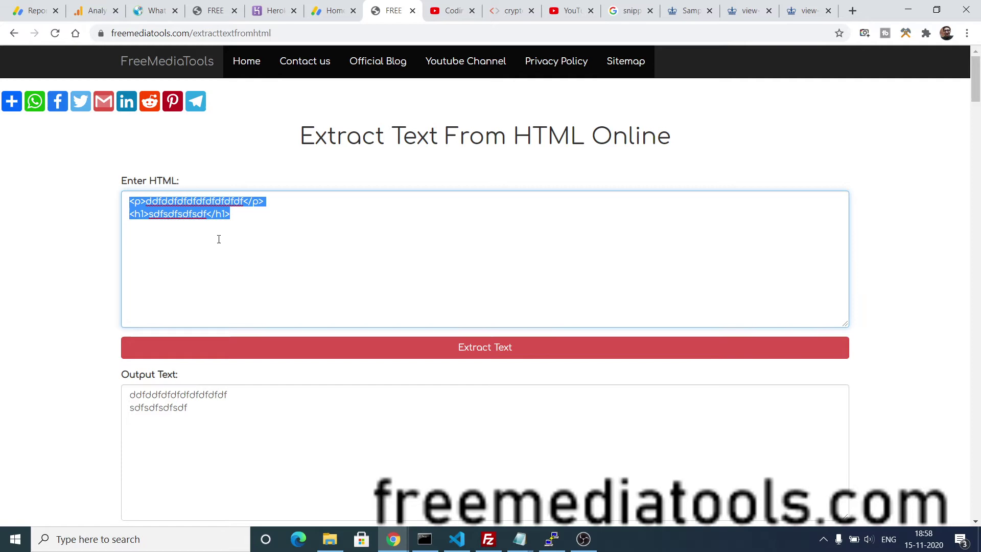
pyautogui.press('BackSpace')
pyautogui.hotkey('ctrl', 'v')
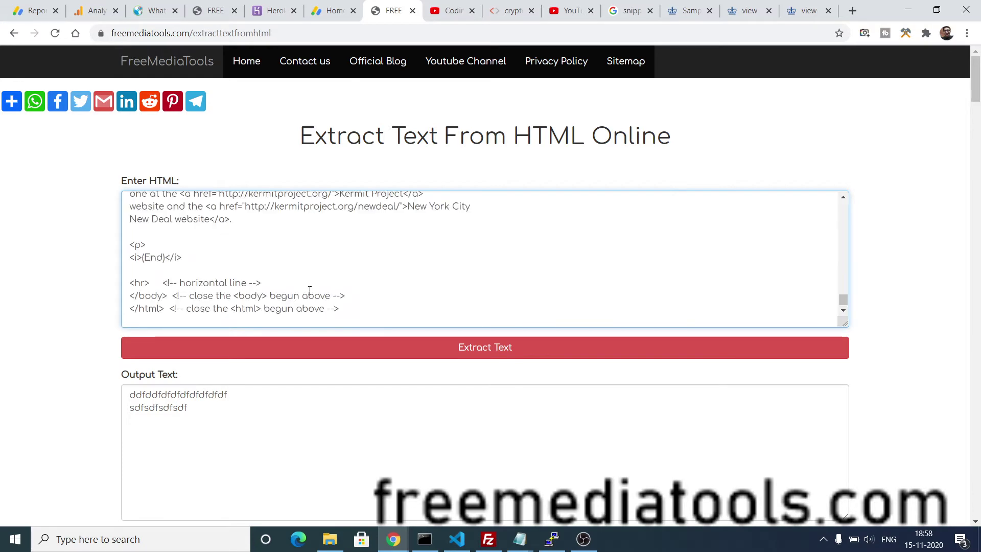
pyautogui.hotkey('ctrl', 'a')
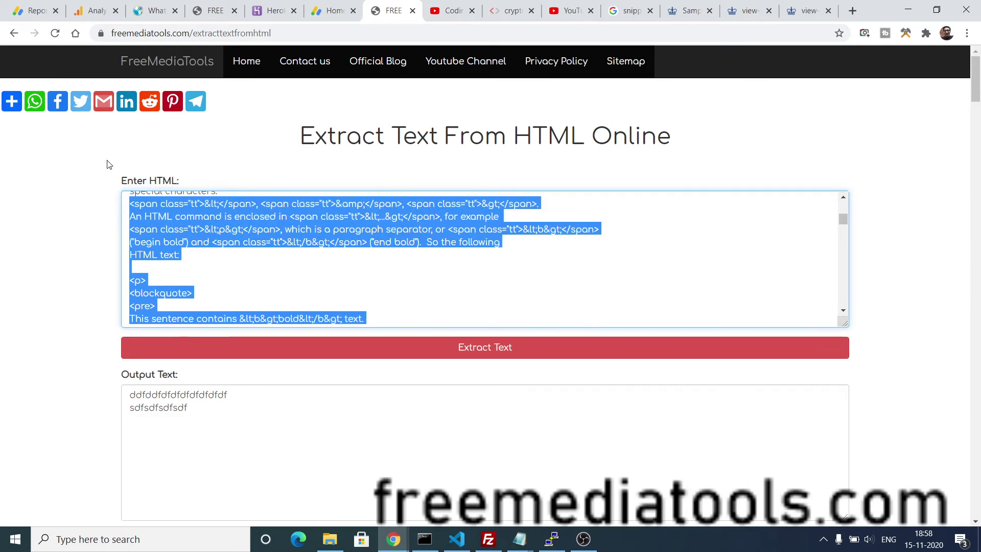
# - Extract plain text from the sample page source and review it from caption to '(End)'
pyautogui.click(365, 350)
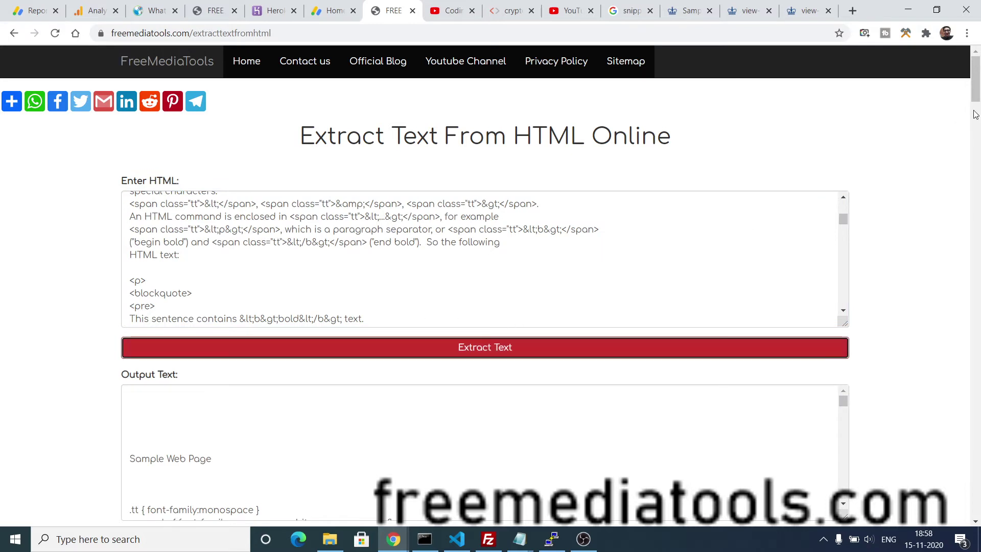
pyautogui.scroll(-3, 818, 219)
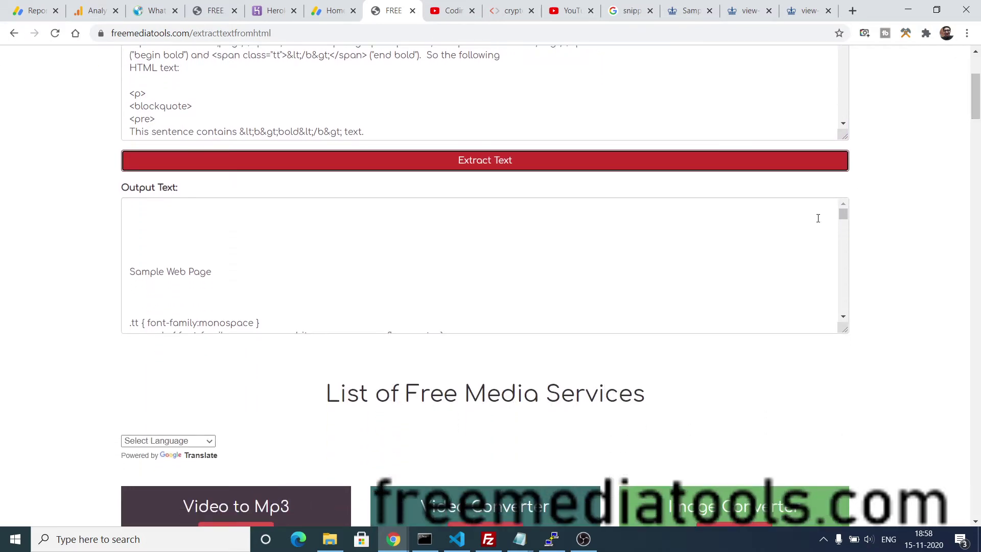
pyautogui.moveTo(841, 216); pyautogui.dragTo(840, 232)
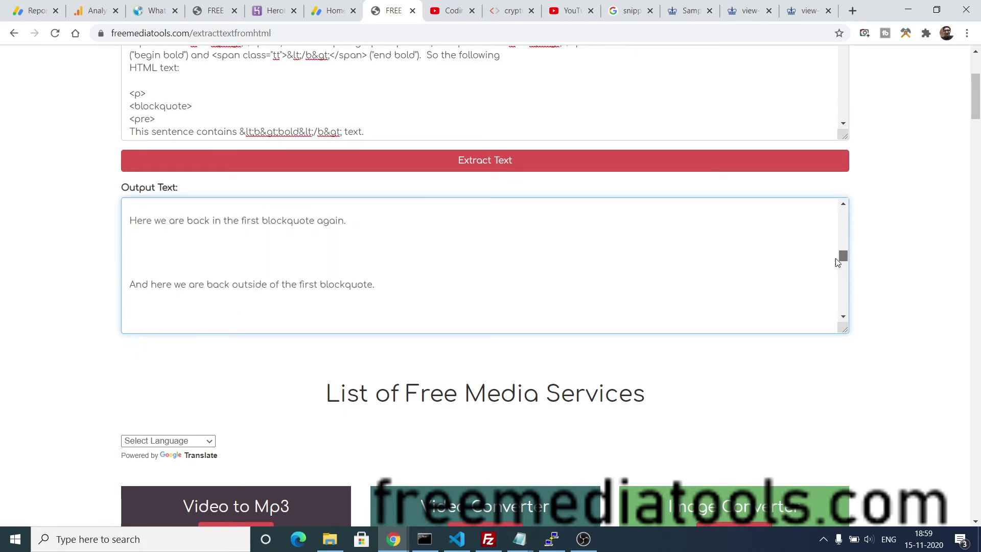
pyautogui.moveTo(841, 233); pyautogui.dragTo(836, 258)
pyautogui.hotkey('ctrl', 'a')
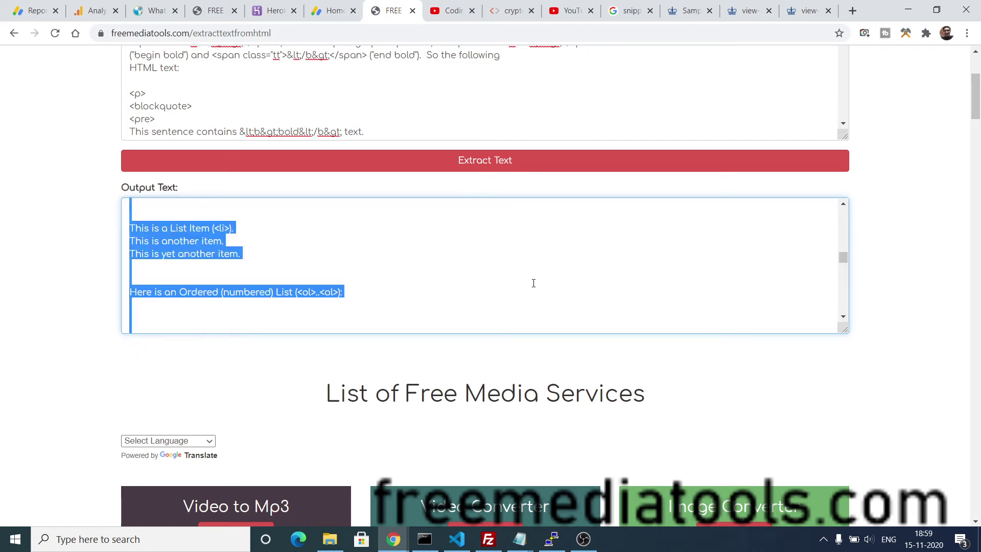
pyautogui.click(898, 291)
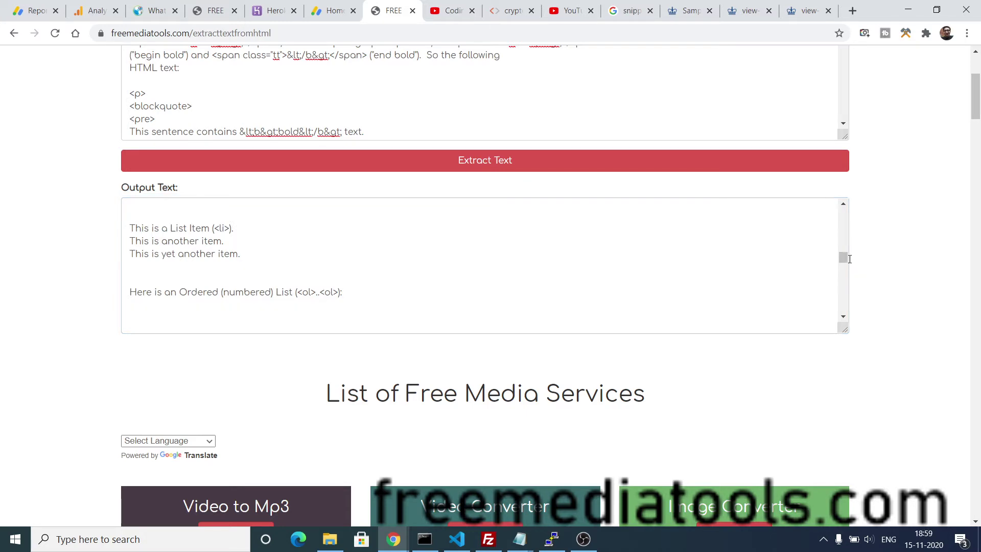
pyautogui.moveTo(845, 258)
pyautogui.mouseDown()
pyautogui.moveTo(844, 311)
pyautogui.moveTo(848, 216)
pyautogui.mouseUp()
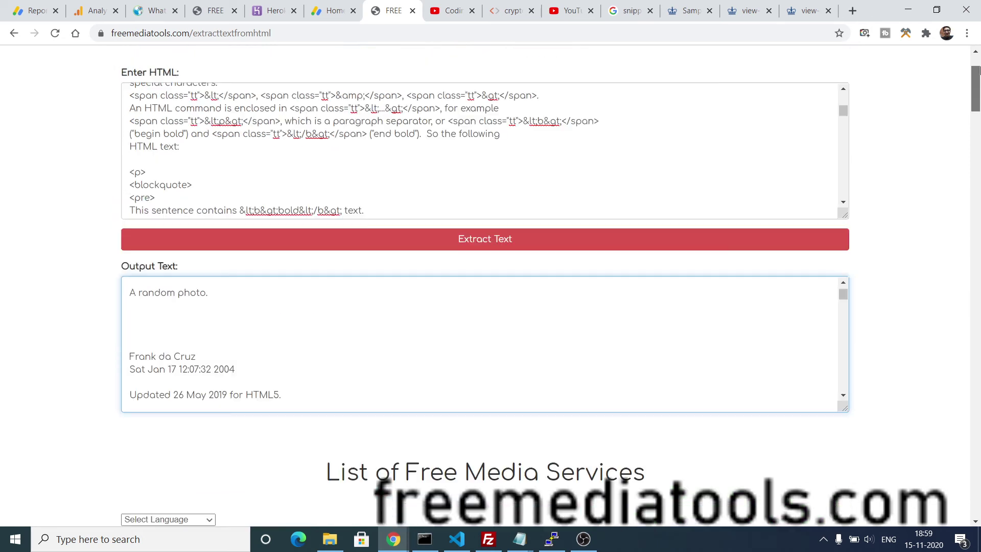
pyautogui.scroll(3, 974, 97)
# - Search Google for 'lyrics website' in a new tab and open the AZLyrics homepage result
pyautogui.click(385, 193)
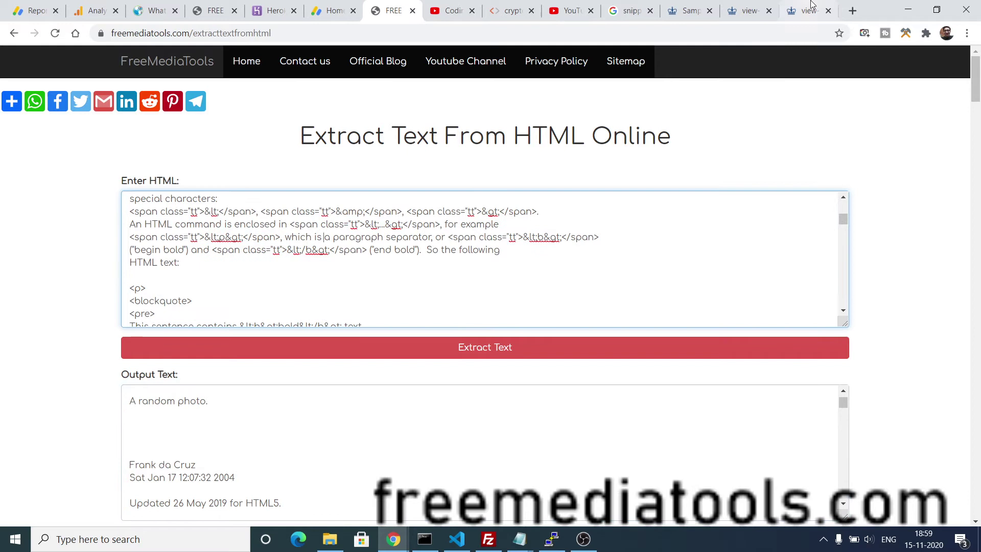
pyautogui.click(853, 11)
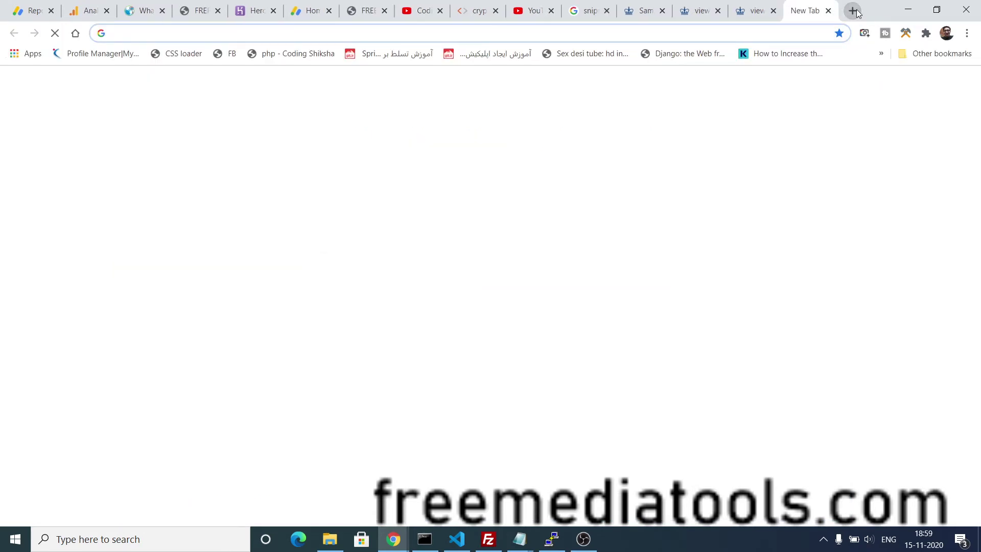
pyautogui.write('ly')
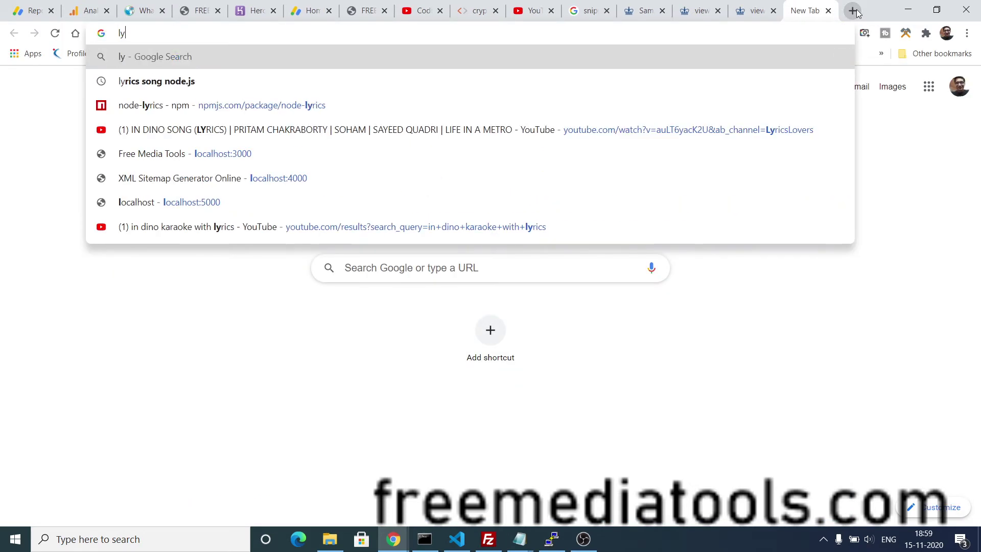
pyautogui.write('rics websi')
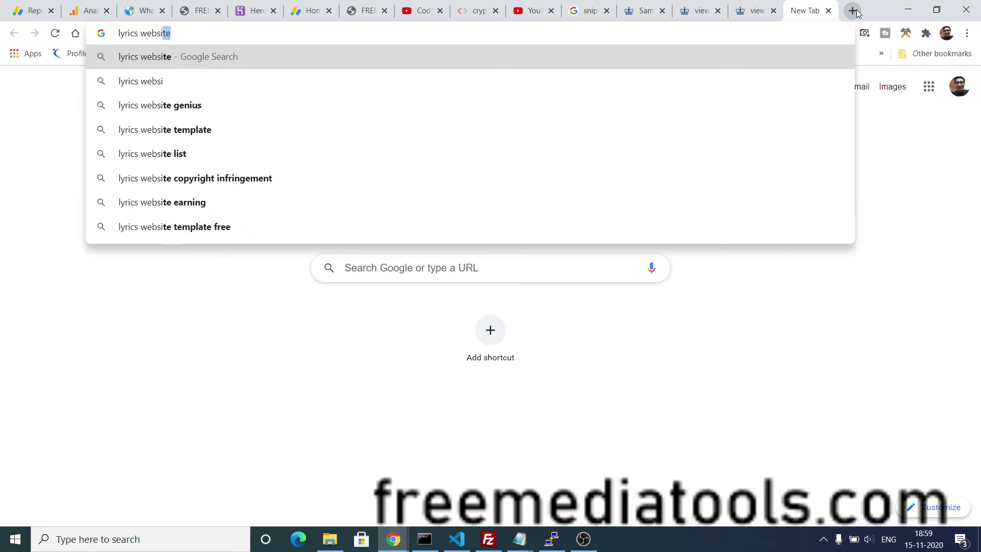
pyautogui.write('te')
pyautogui.press('Return')
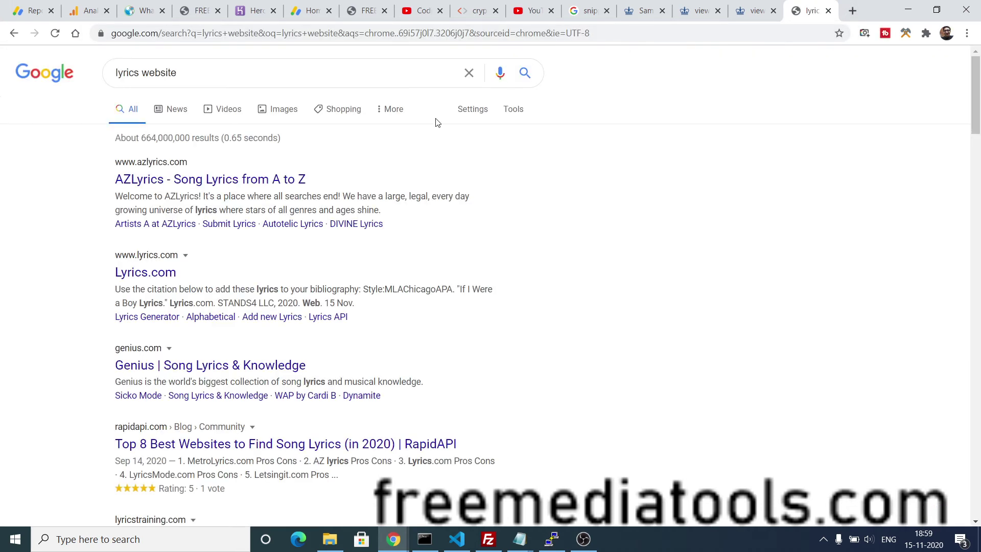
pyautogui.click(191, 183)
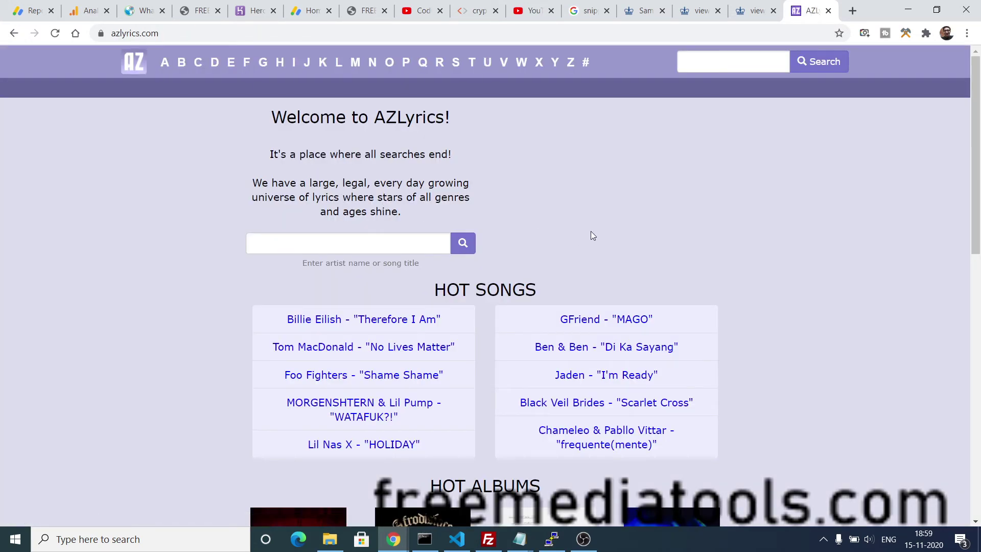
# - Open the AZLyrics homepage's page source and select all of it
pyautogui.rightClick(568, 216)
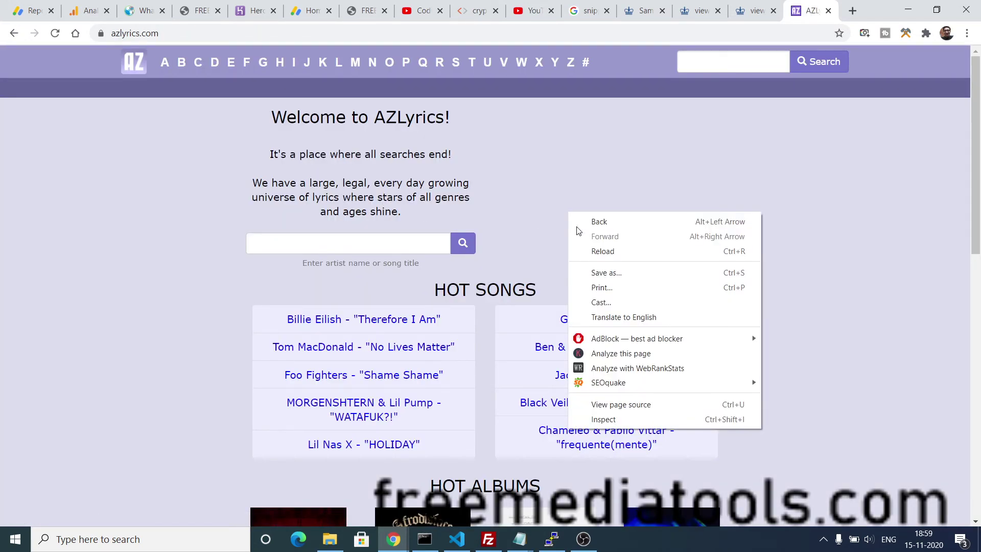
pyautogui.click(592, 404)
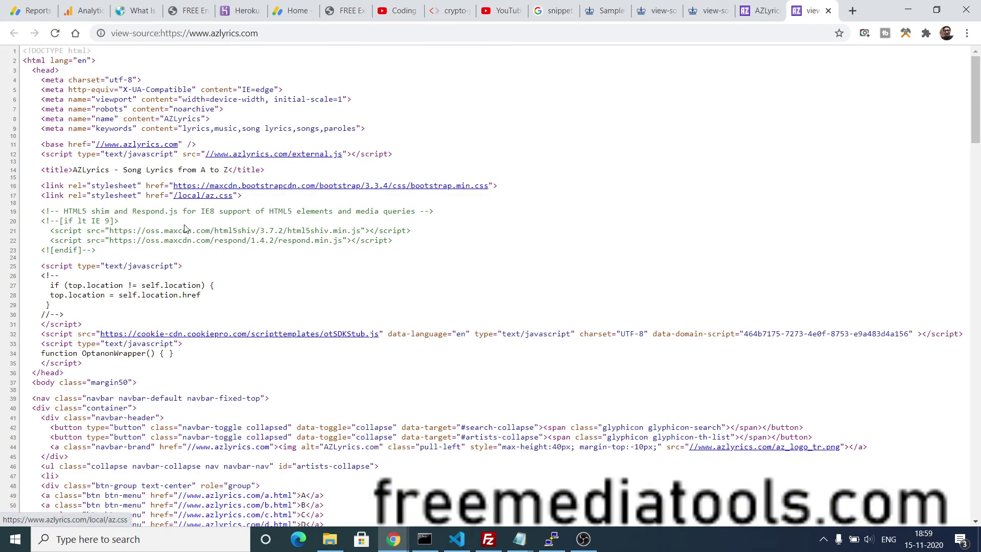
pyautogui.hotkey('ctrl', 'a')
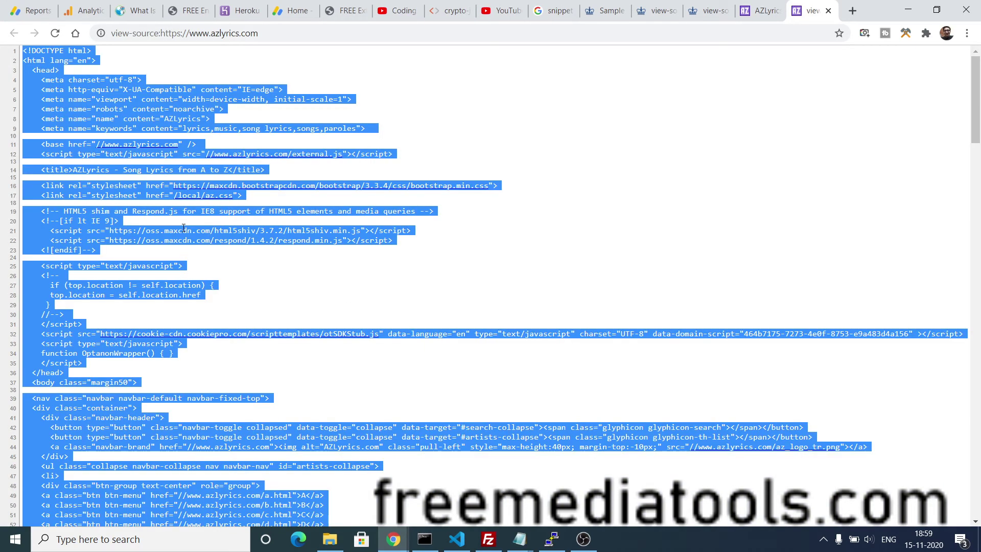
# - Move through the open browser tabs back to the Extract Text From HTML tool
pyautogui.click(768, 6)
pyautogui.click(605, 10)
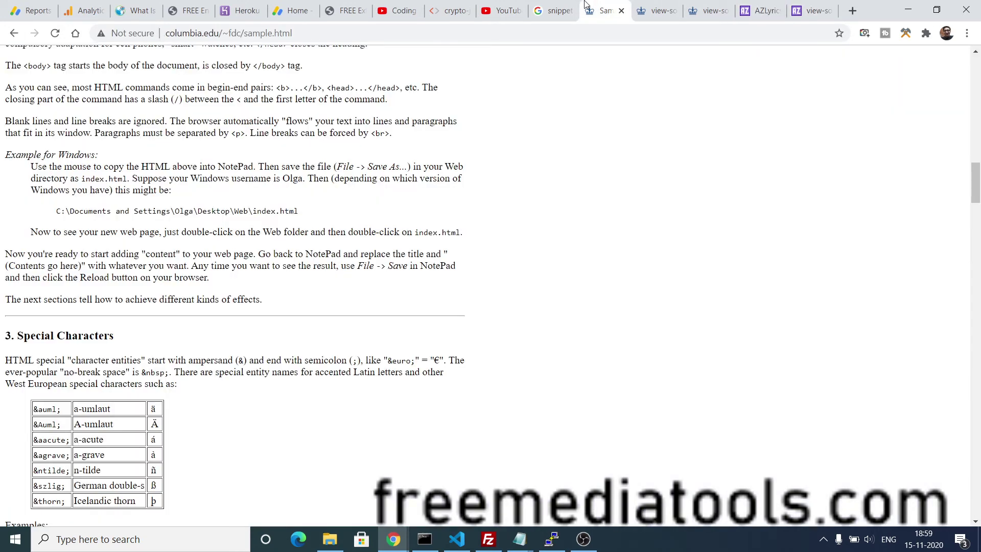
pyautogui.click(543, 7)
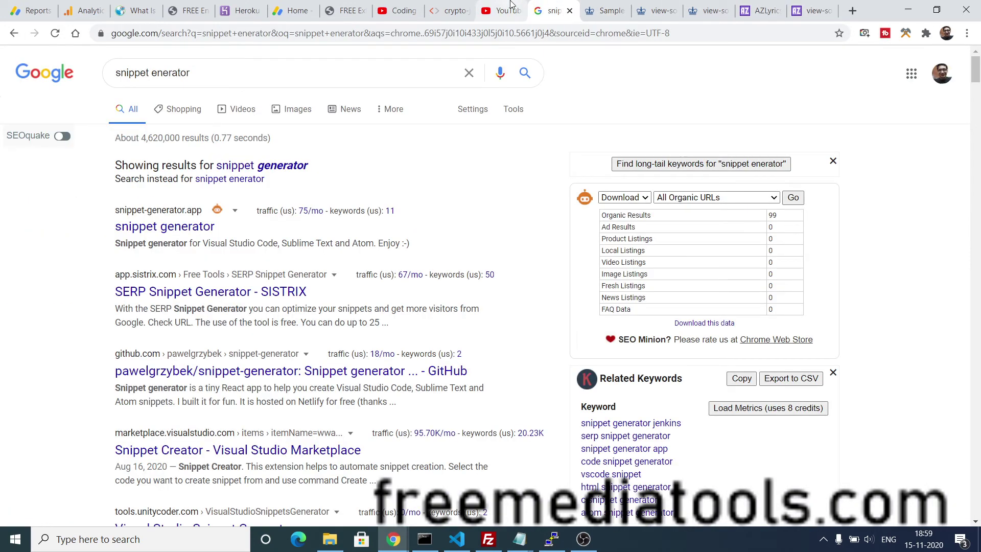
pyautogui.click(351, 6)
# - Replace the sample page HTML with the AZLyrics homepage source and extract its text
pyautogui.hotkey('ctrl', 'a')
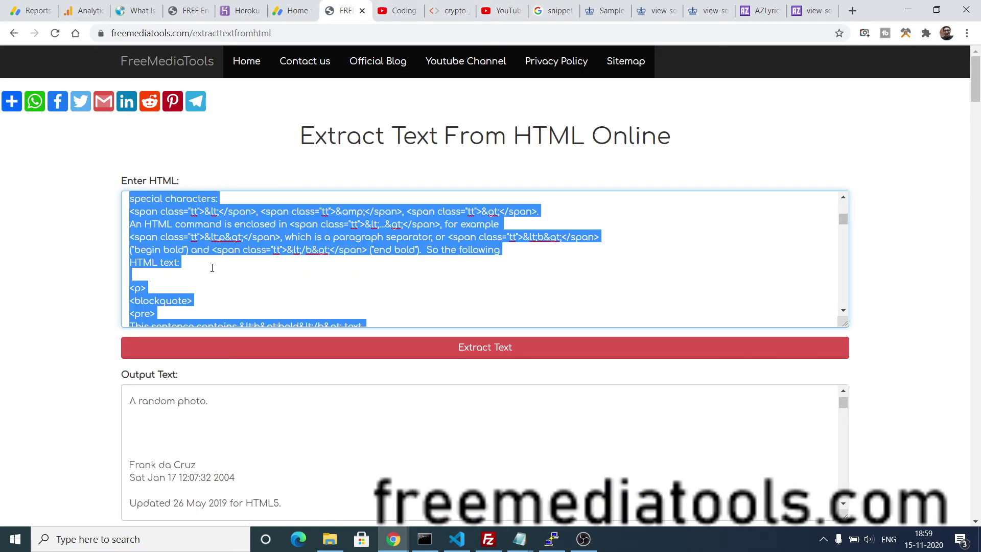
pyautogui.press('Delete')
pyautogui.hotkey('ctrl', 'v')
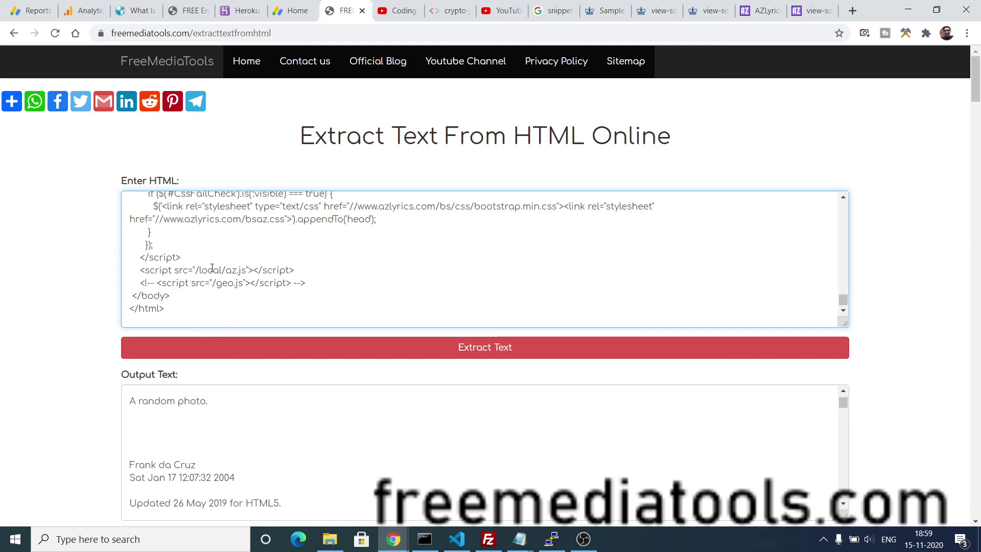
pyautogui.click(256, 346)
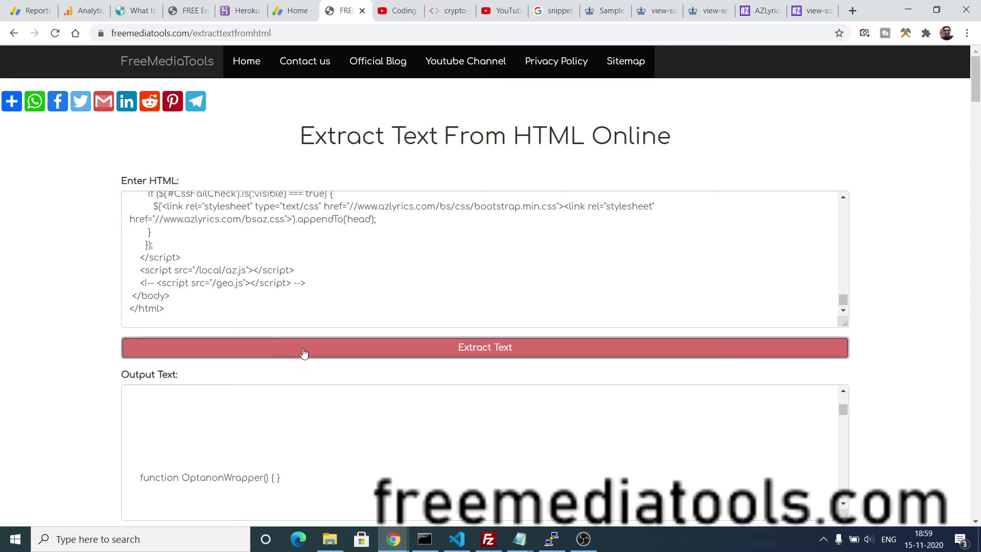
pyautogui.scroll(-3, 980, 126)
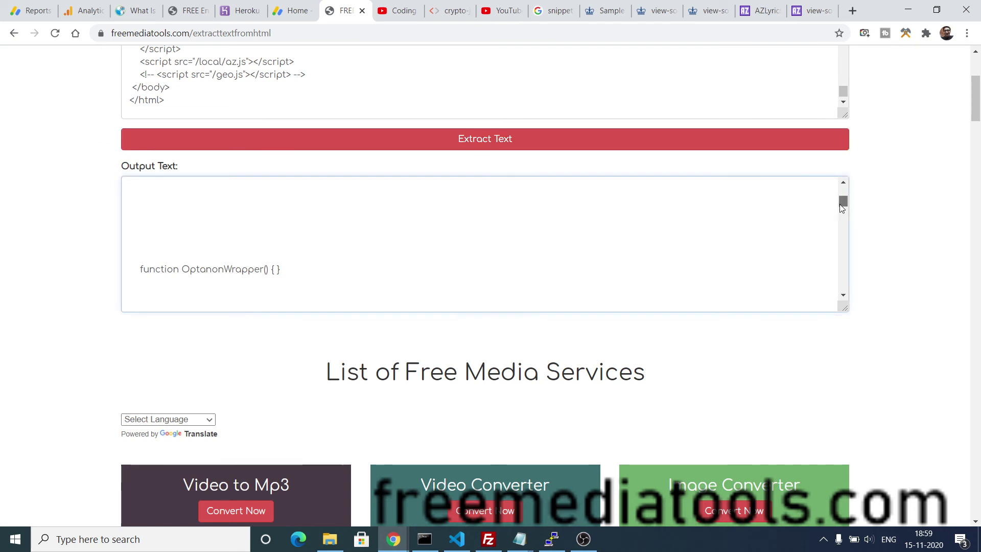
pyautogui.moveTo(843, 203); pyautogui.dragTo(842, 264)
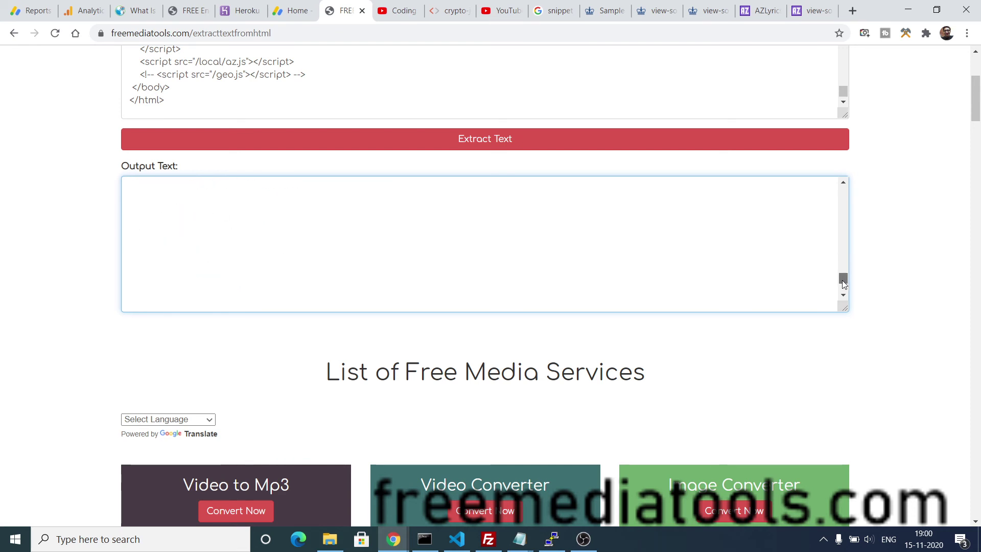
pyautogui.moveTo(841, 265)
pyautogui.mouseDown()
pyautogui.moveTo(840, 247)
pyautogui.moveTo(844, 285)
pyautogui.mouseUp()
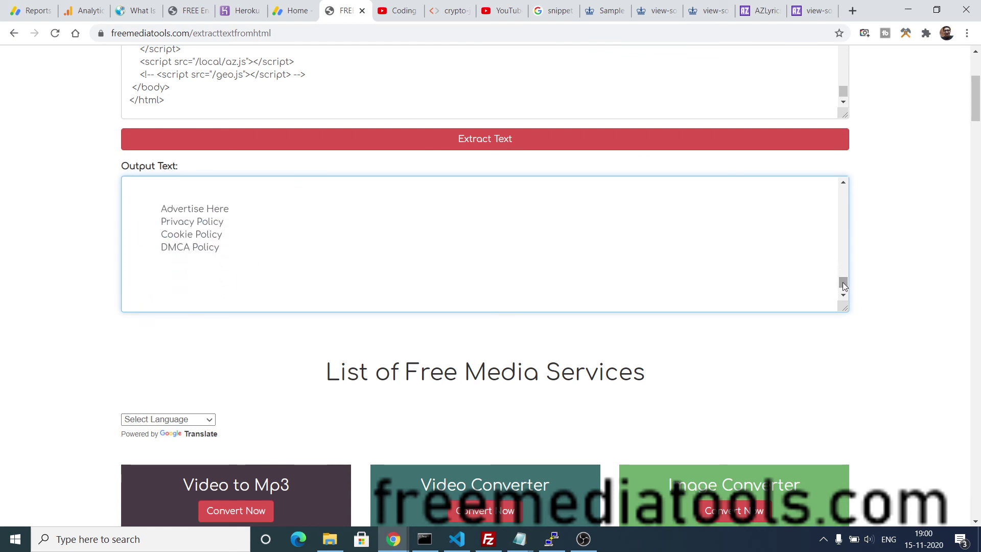
pyautogui.moveTo(843, 286); pyautogui.dragTo(851, 192)
pyautogui.moveTo(975, 93); pyautogui.dragTo(976, 74)
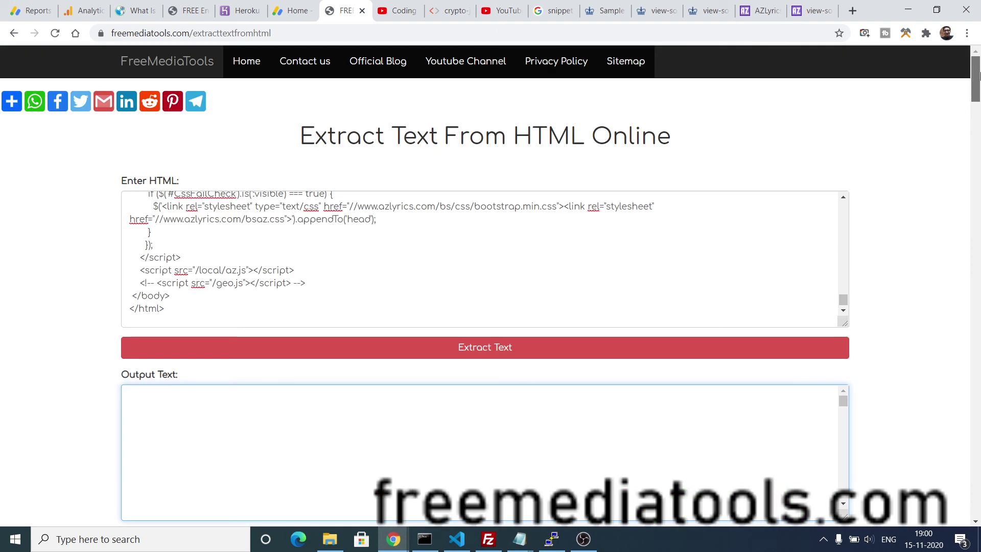